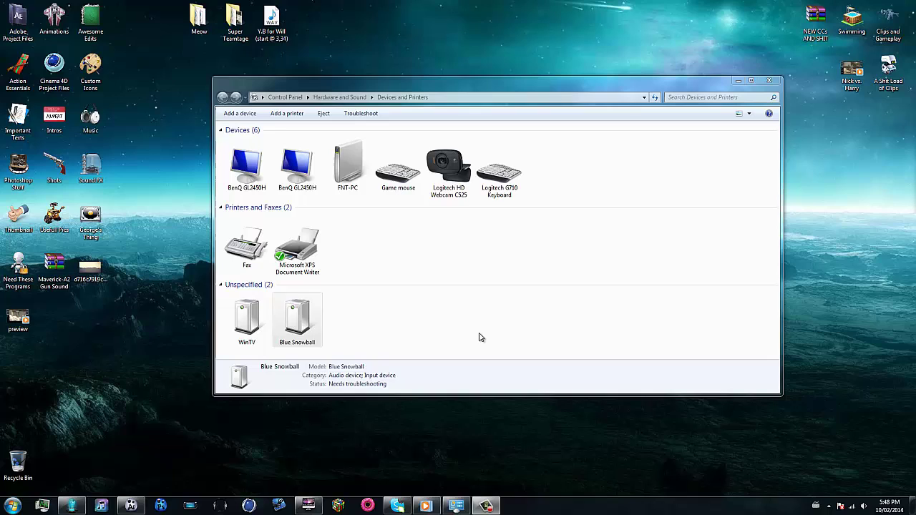
- Check the Blue Snowball and webcam entries, then close the Devices and Printers window
right_click(300, 316)
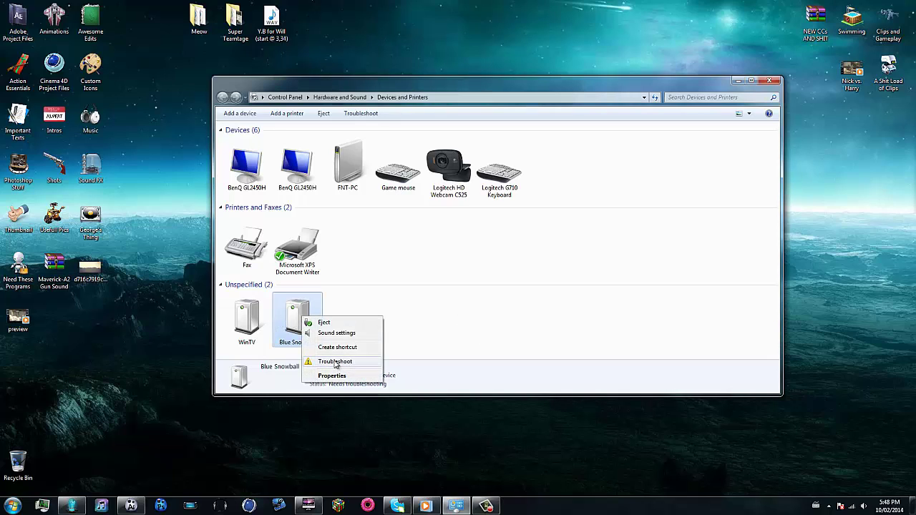
left_click(480, 312)
left_click(451, 160)
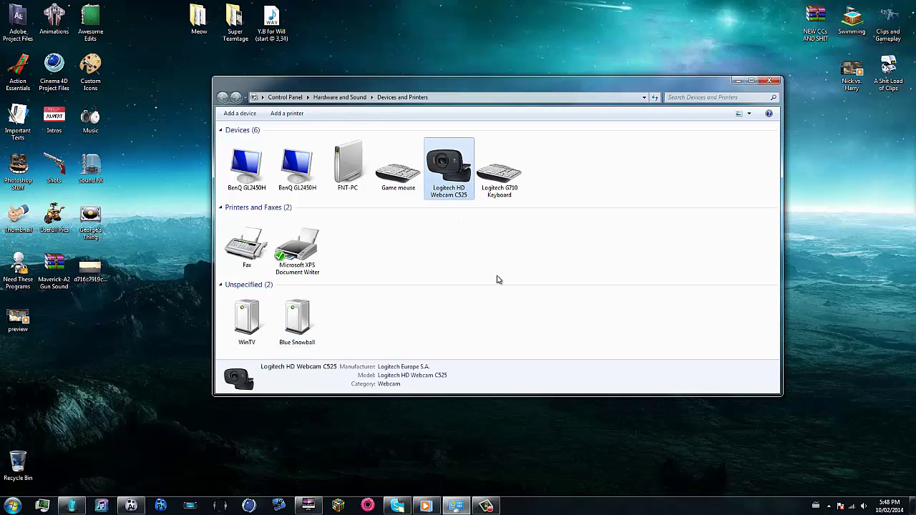
left_click(490, 315)
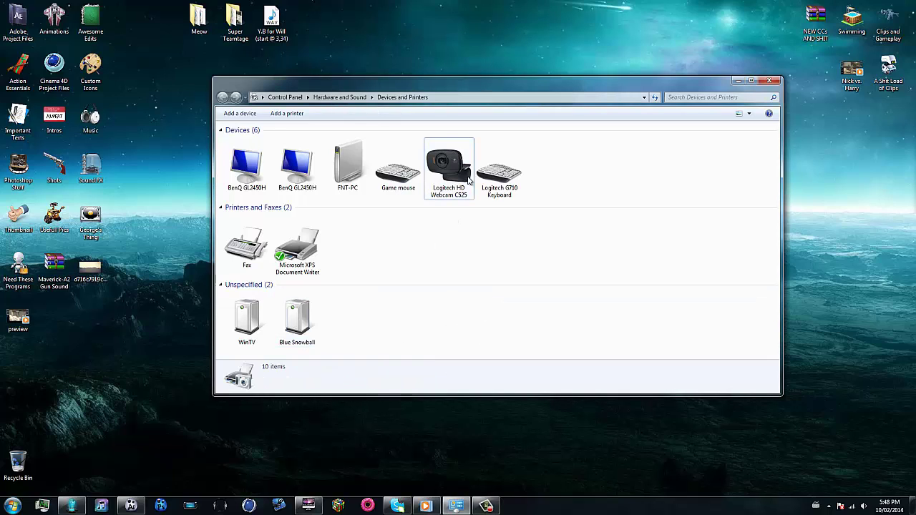
left_click(771, 81)
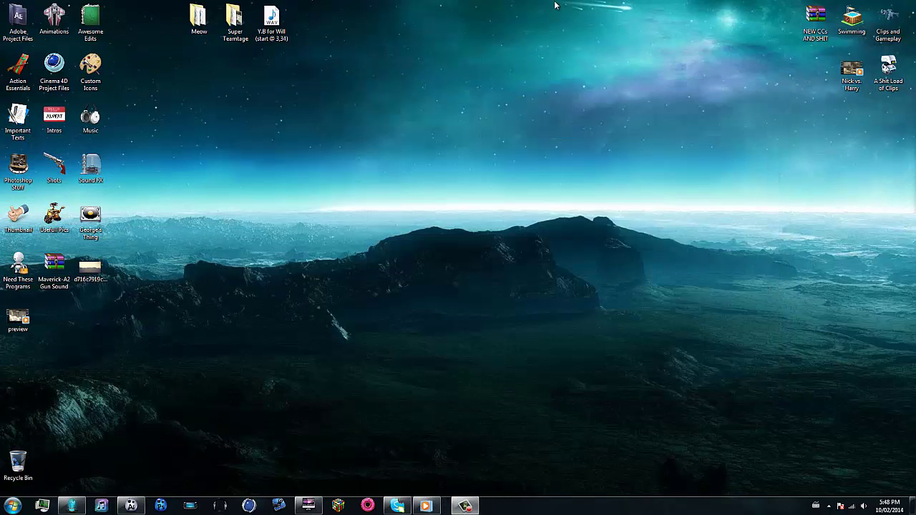
- Play the 'coexistence' clip muted in Windows Media Player, pausing at 00:24
left_click(436, 506)
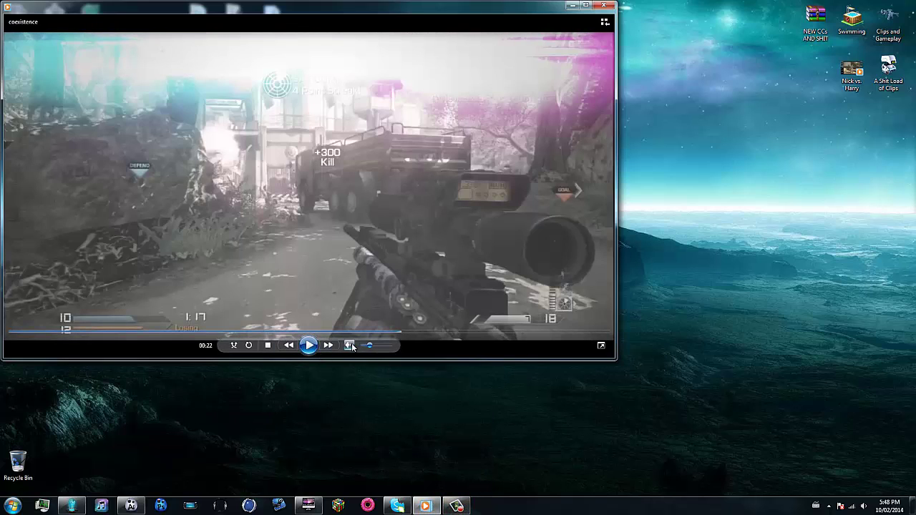
left_click(349, 345)
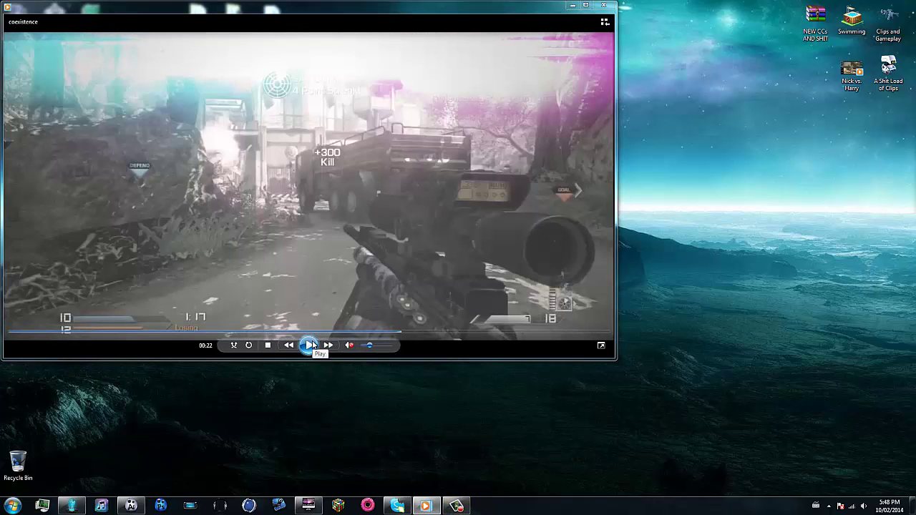
left_click(309, 345)
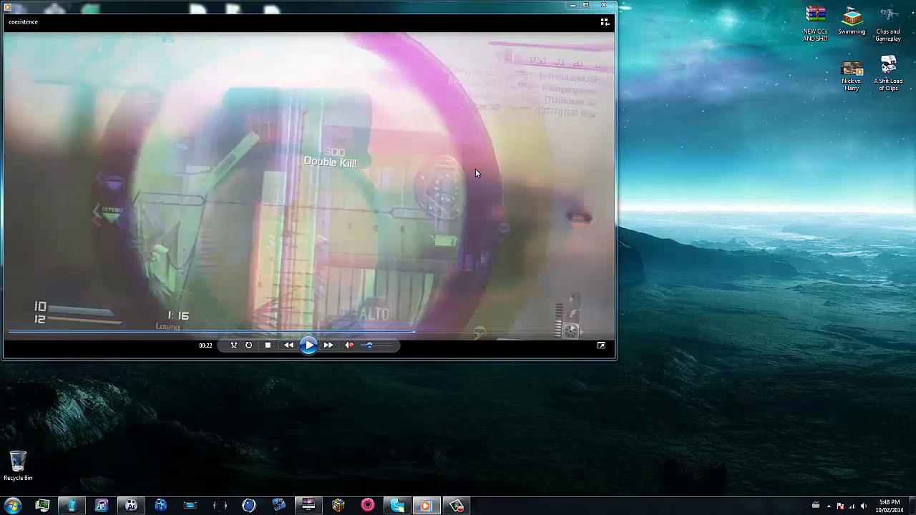
left_click(310, 345)
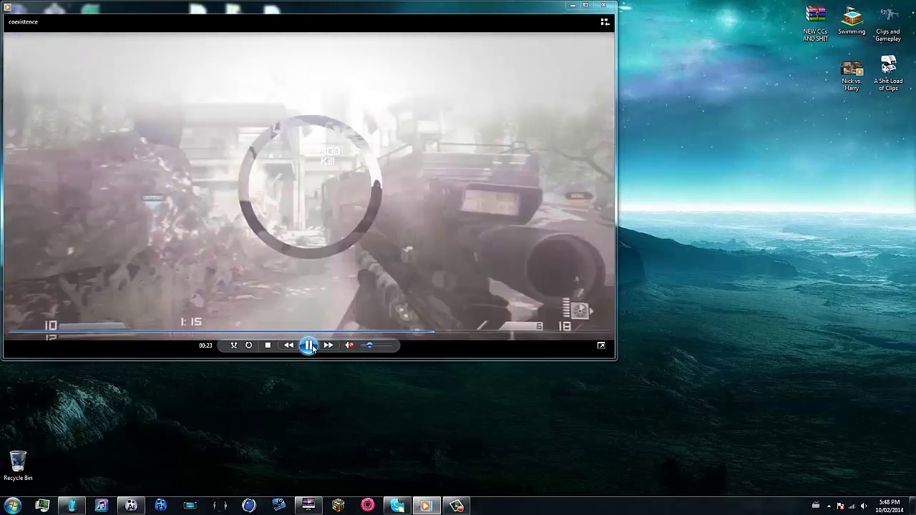
left_click(311, 346)
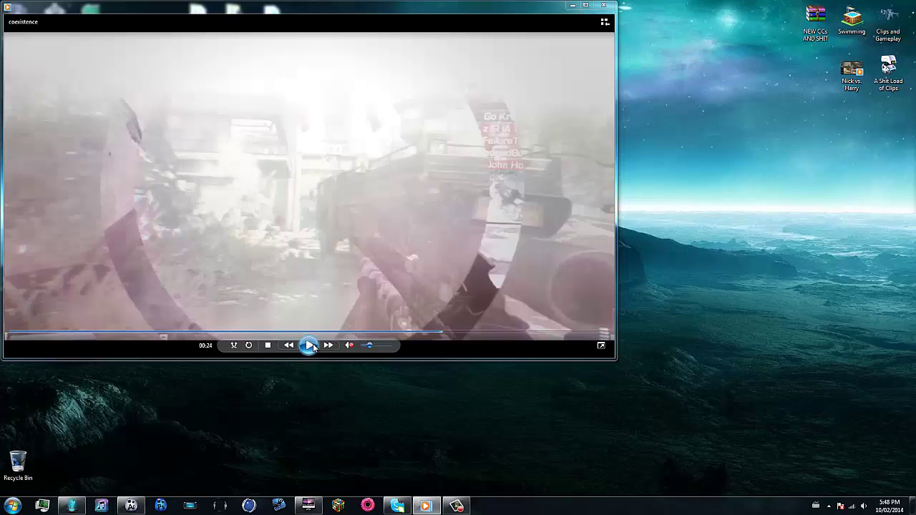
- Close the player, return to After Effects and scrub the part 2 composition across the shot
left_click(602, 5)
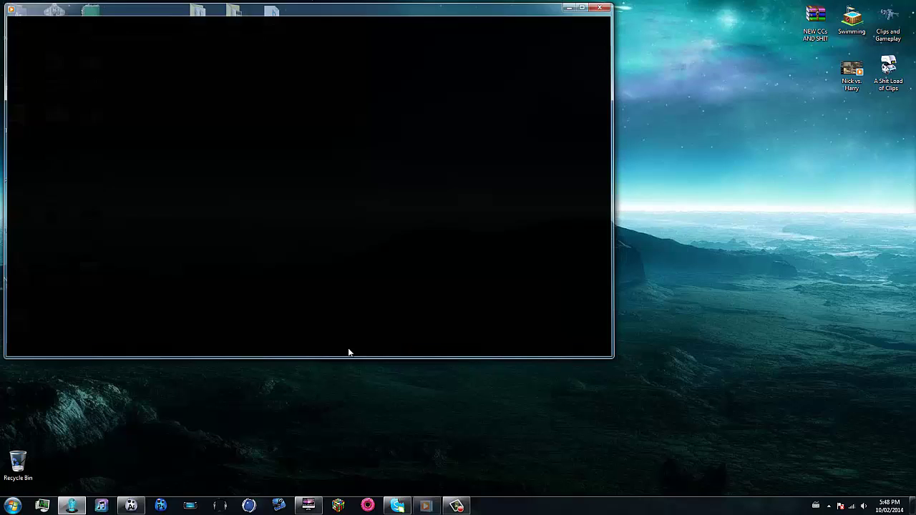
left_click(131, 506)
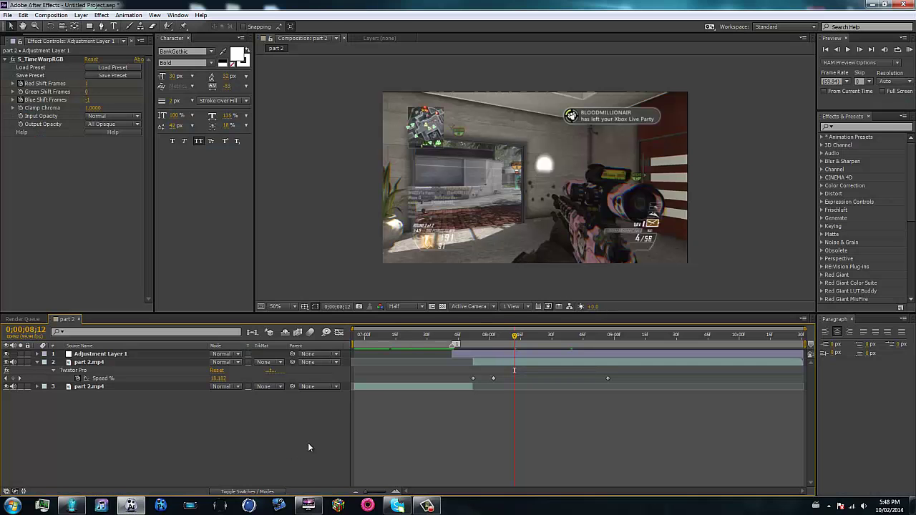
left_click_drag(513, 338, 462, 349)
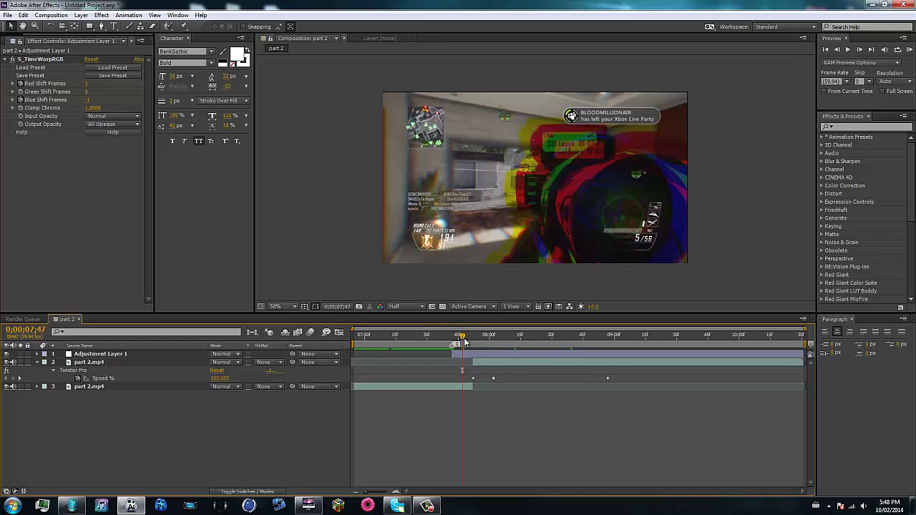
left_click_drag(463, 341, 579, 338)
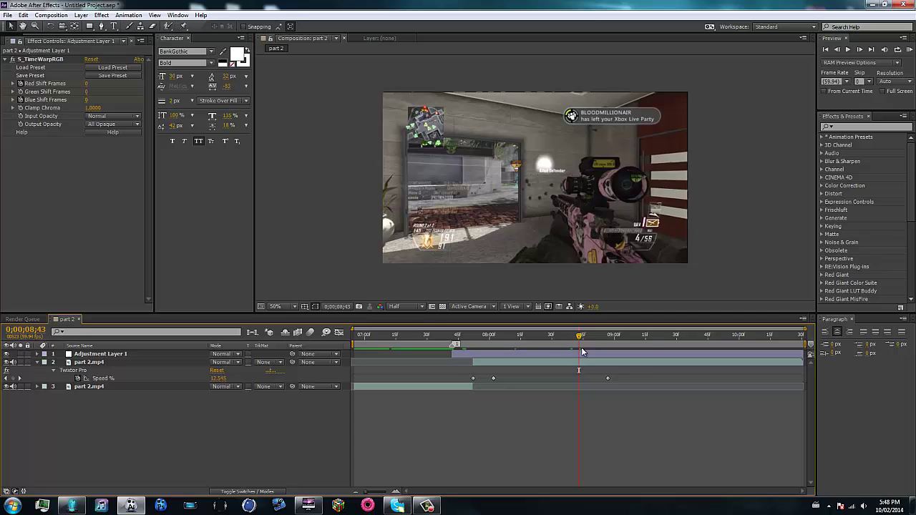
- Select Adjustment Layer 1 and preview its S_TimeWarpRGB colour split
left_click(50, 59)
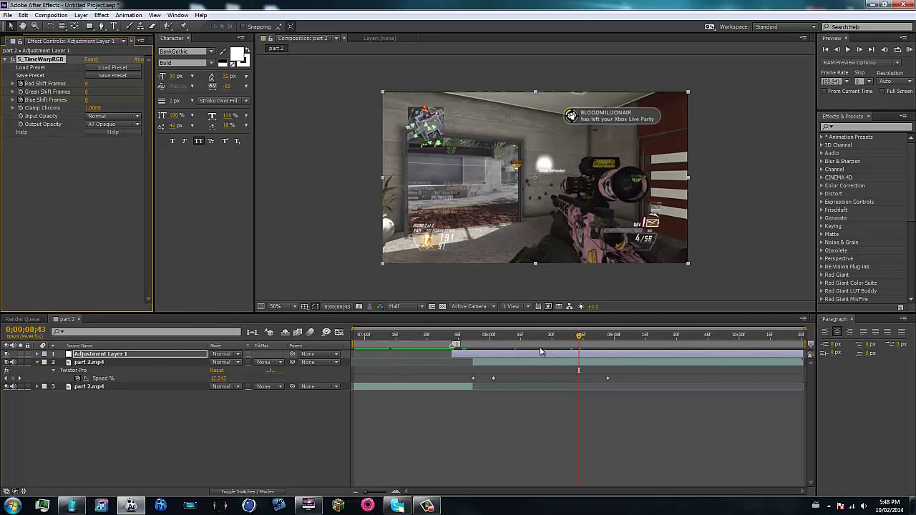
key("space")
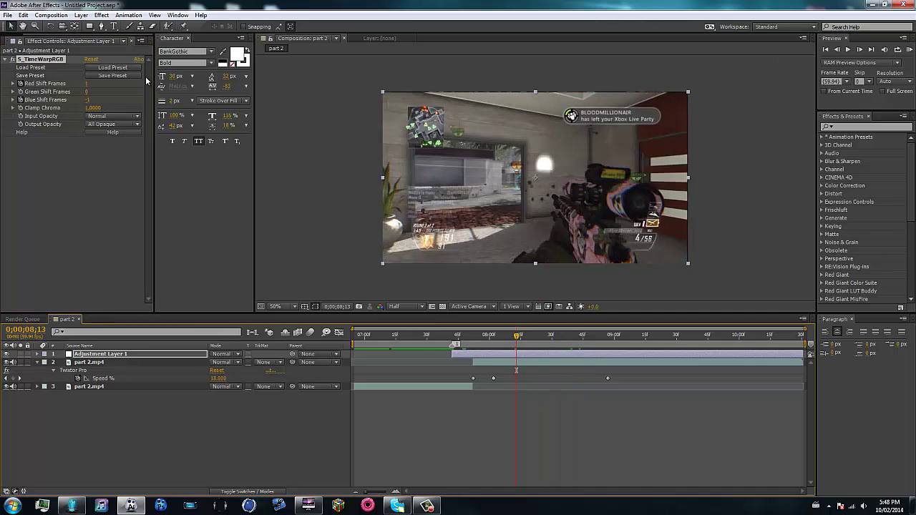
left_click(20, 85)
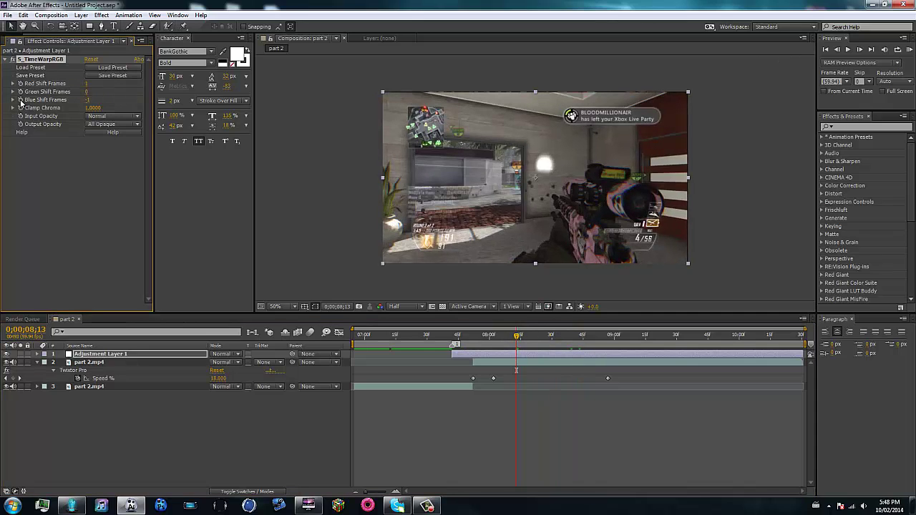
key("space")
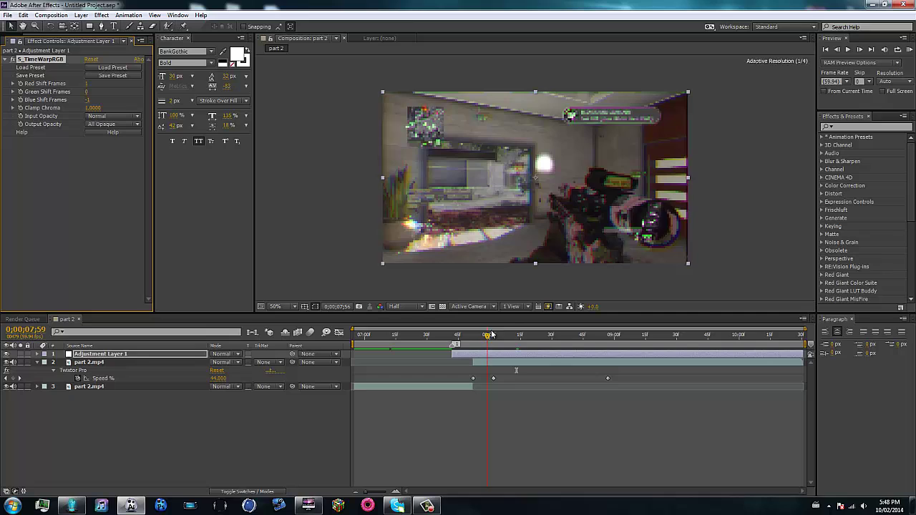
- Inspect part 2.mp4's Twixtor slow-motion section by scrubbing, then select Adjustment Layer 1
left_click(592, 363)
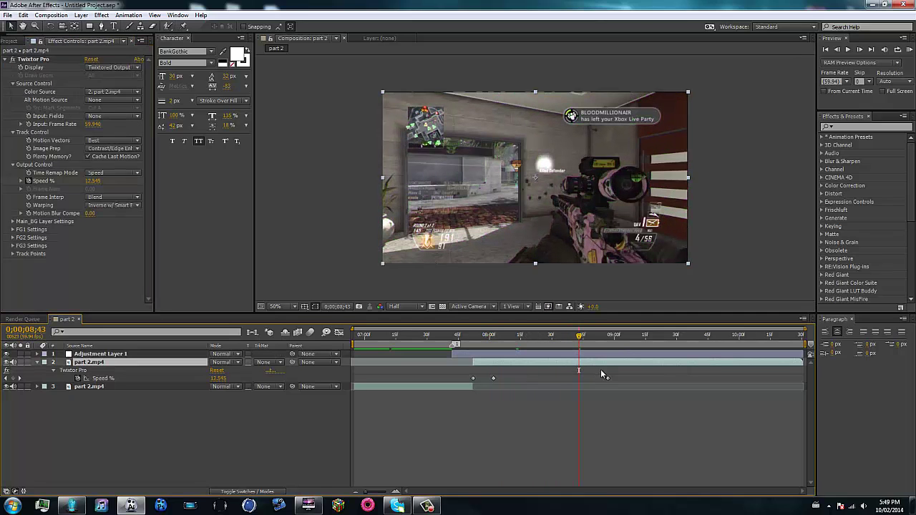
left_click_drag(584, 339, 672, 337)
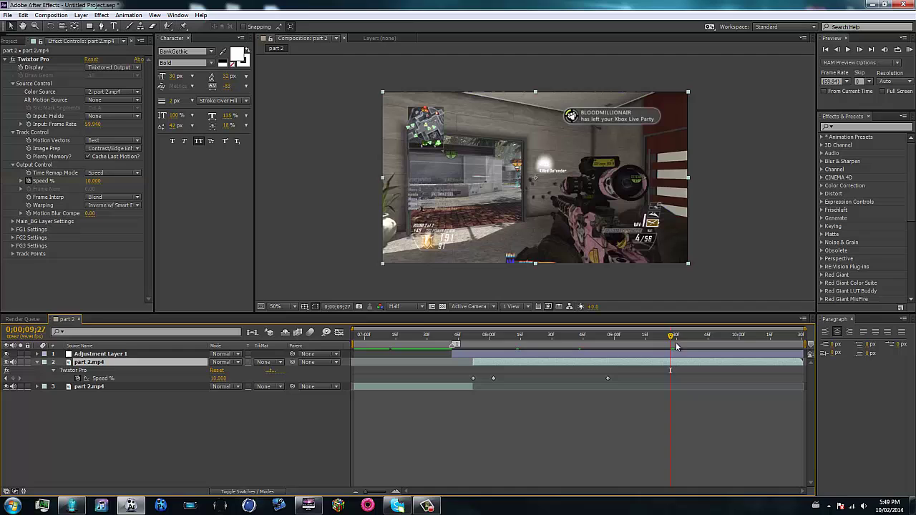
left_click_drag(667, 342, 458, 344)
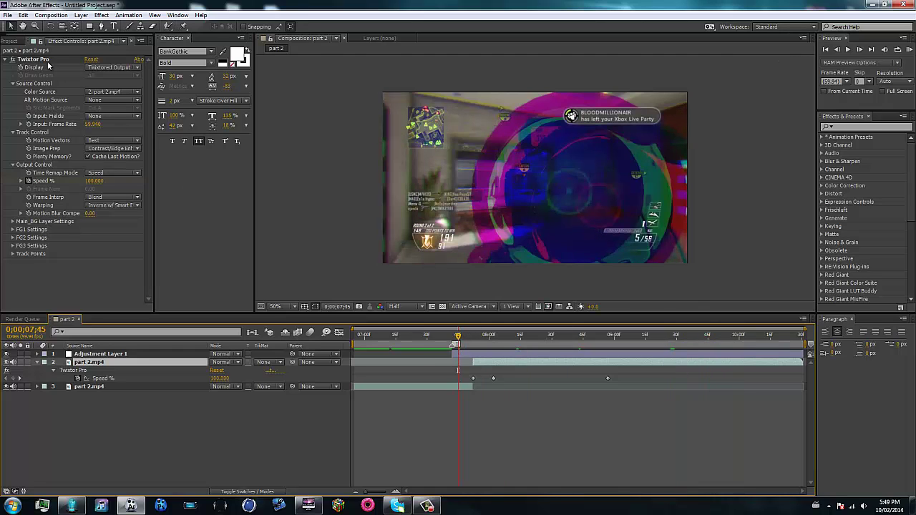
left_click(472, 356)
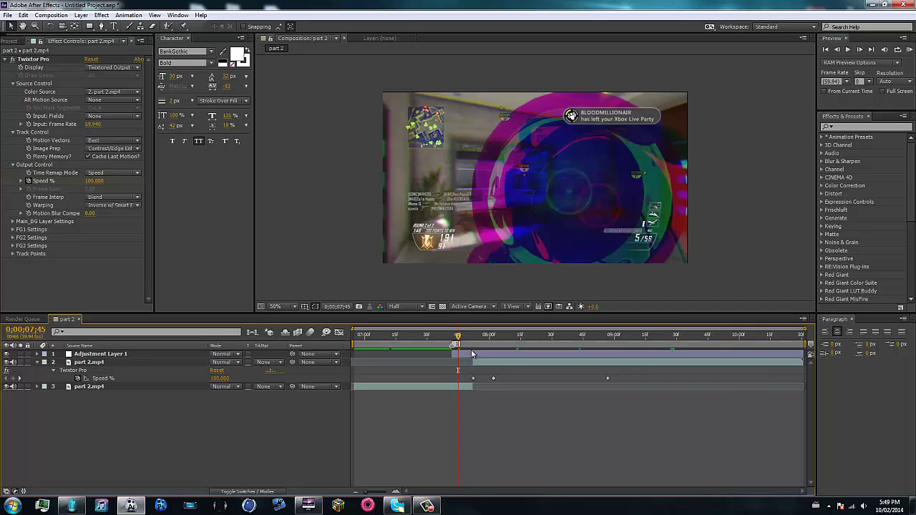
- Delete Adjustment Layer 1, collapse part 2.mp4's properties and preview the clip without the effect
key("Delete")
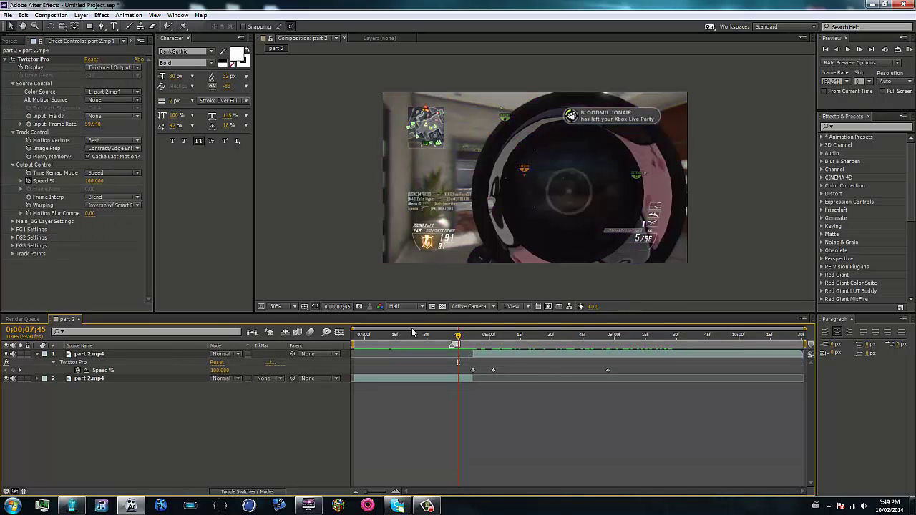
left_click_drag(452, 343, 590, 333)
left_click(538, 353)
key("u")
key("space")
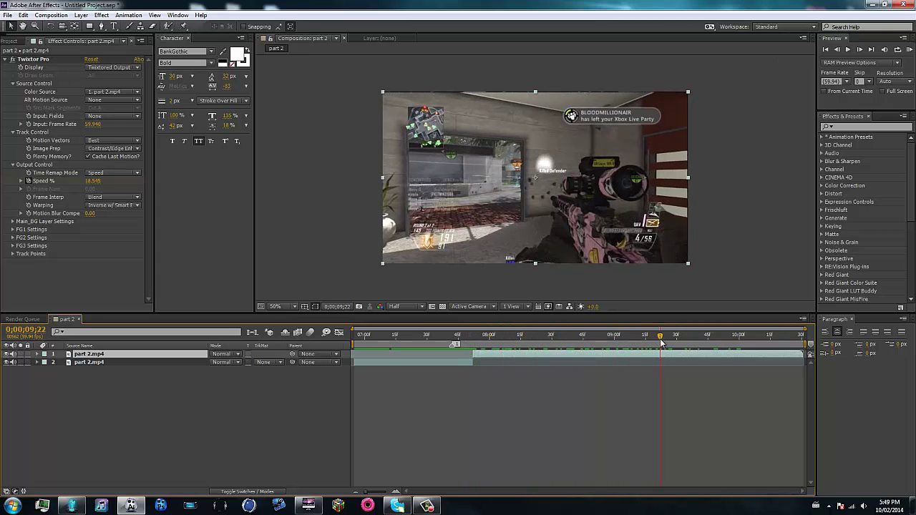
- Add a new adjustment layer starting at 0;00;07;42, the frame of the shot
left_click(474, 336)
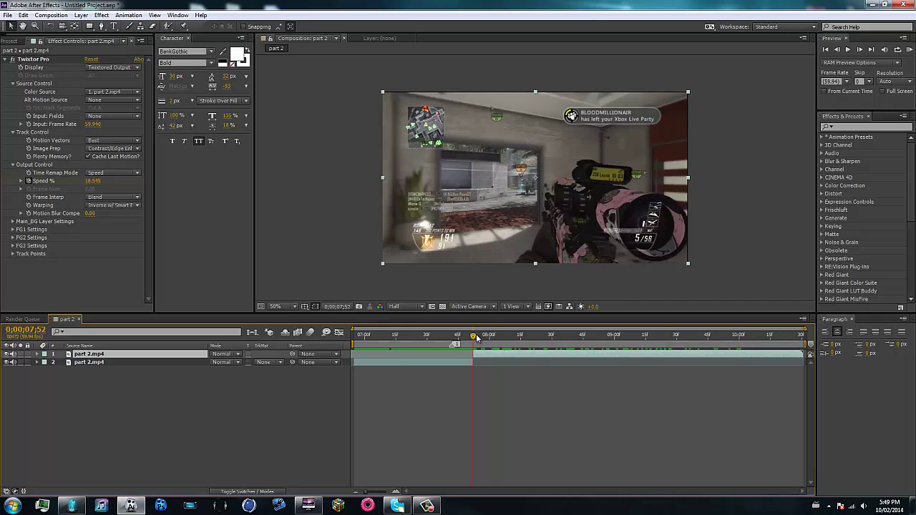
left_click_drag(476, 338, 452, 341)
key("ctrl+alt+y")
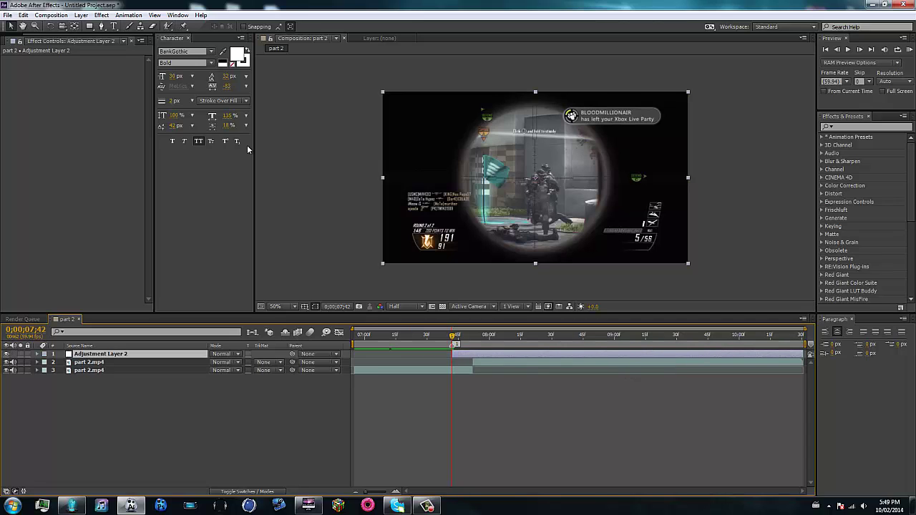
- Apply S_TimeWarpRGB to Adjustment Layer 2 and preview the red, green, blue shifts of 1, 0, -1
left_click(103, 16)
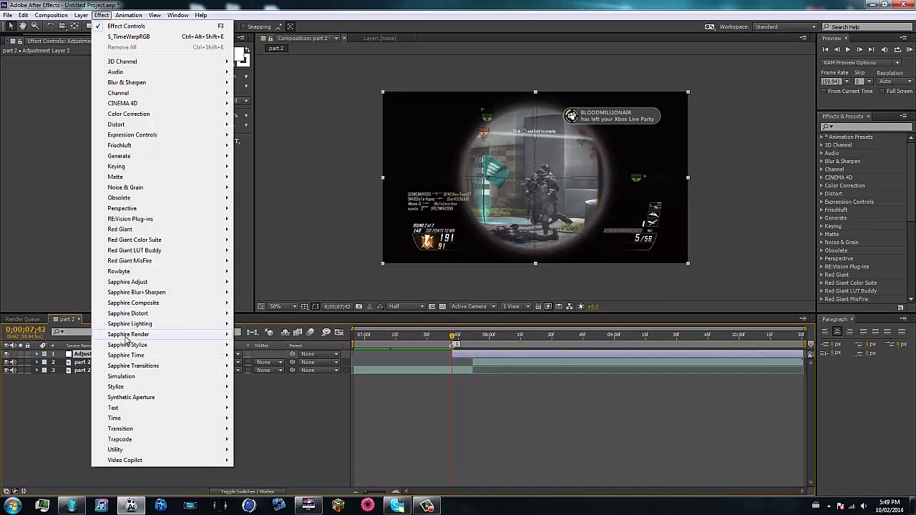
mouse_move(135, 356)
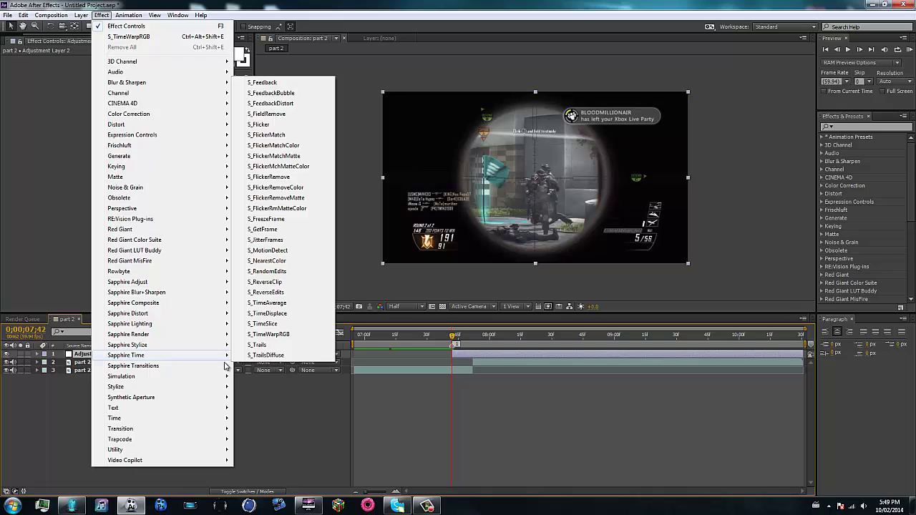
left_click(274, 335)
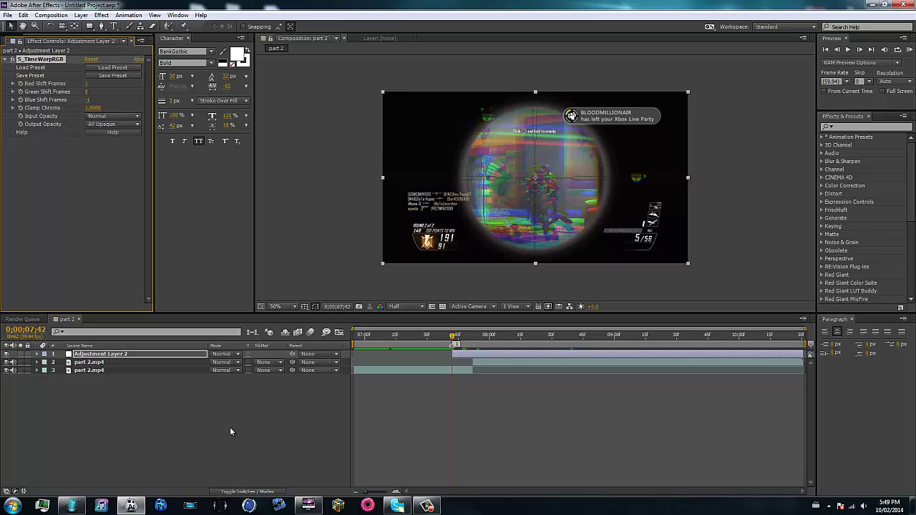
left_click(462, 350)
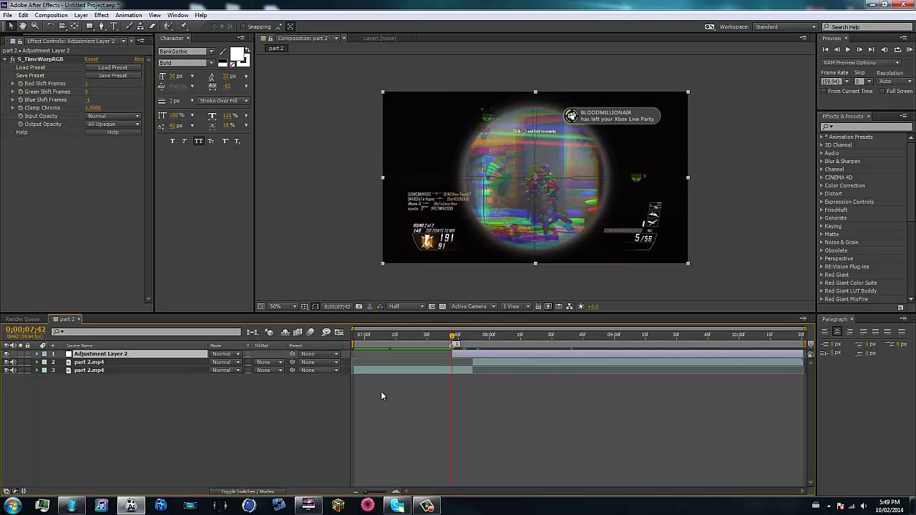
left_click(381, 396)
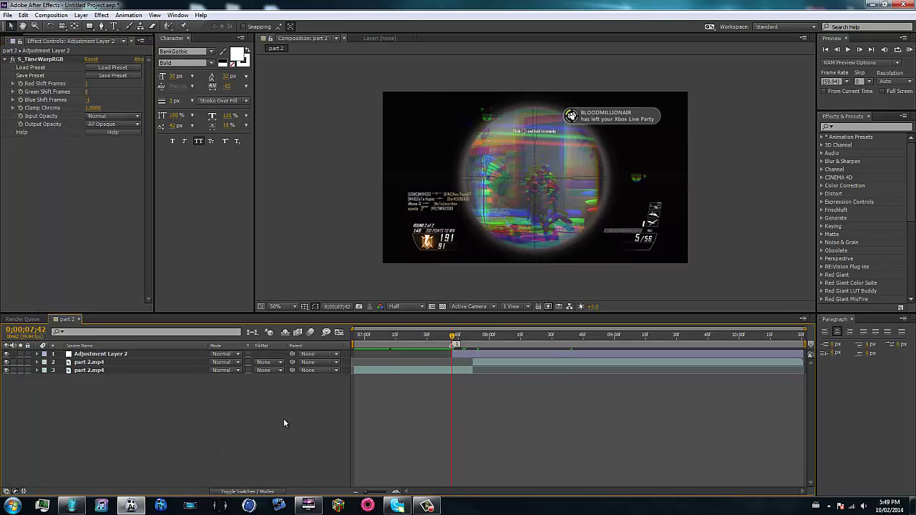
left_click(463, 353)
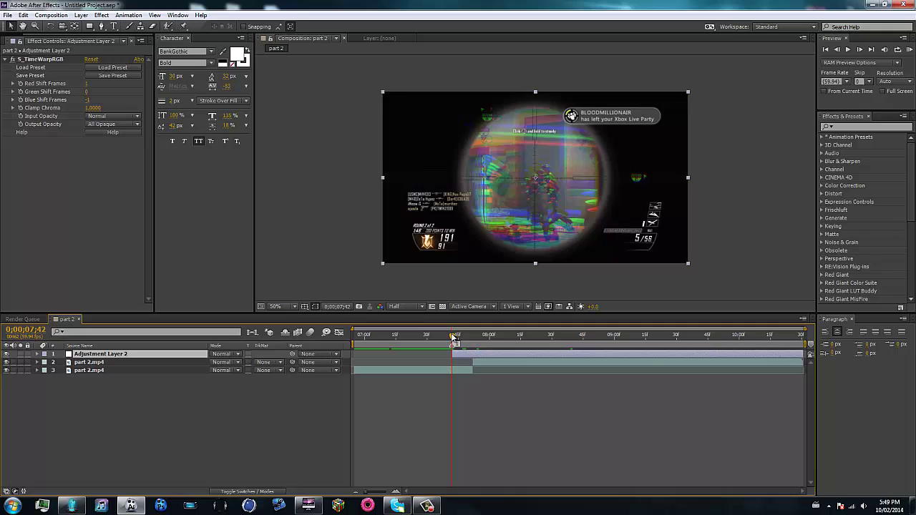
left_click_drag(453, 338, 472, 330)
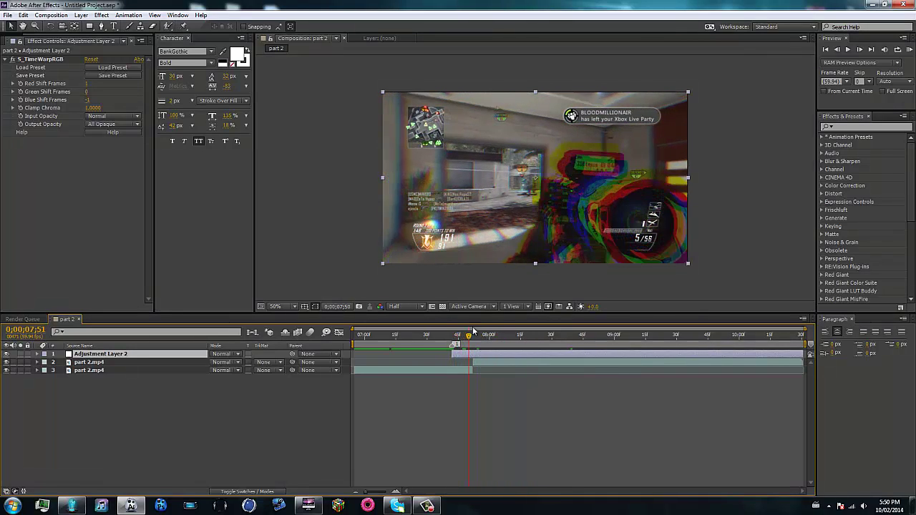
key("space")
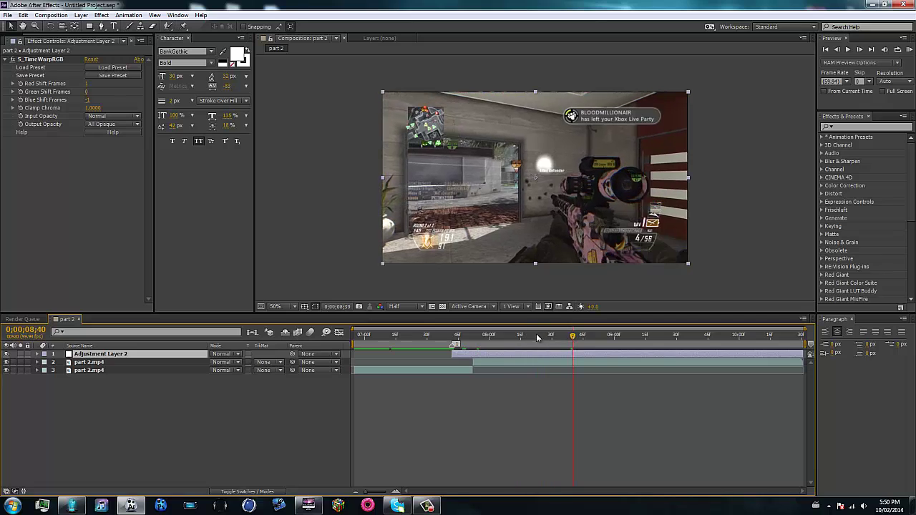
- Delete the duplicate part 2.mp4 layer, leaving one gameplay clip under the adjustment layer
left_click_drag(537, 336, 800, 366)
left_click(485, 363)
key("Delete")
mouse_move(456, 336)
left_mouse_down()
mouse_move(561, 333)
mouse_move(472, 334)
left_mouse_up()
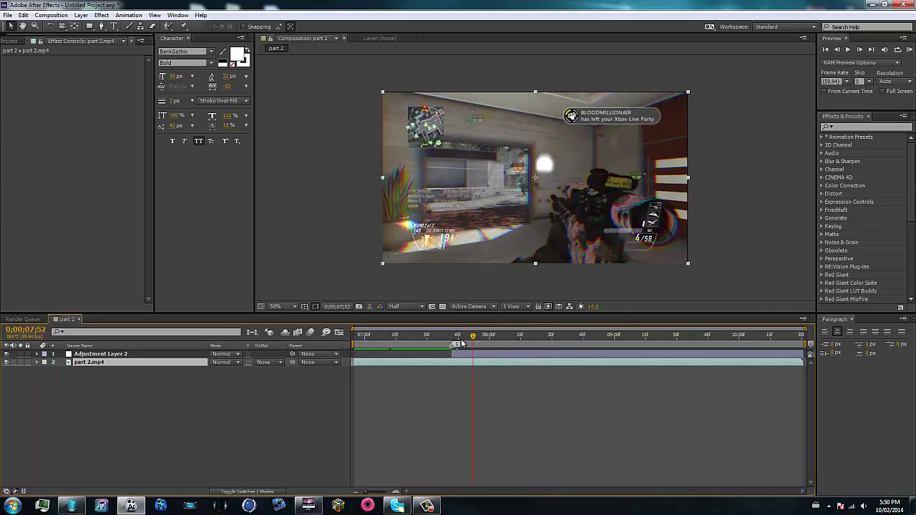
- On Adjustment Layer 2, find the split's first frame near 0;00;07;50 and play ahead to 0;00;08;19
left_click(452, 336)
left_click(470, 354)
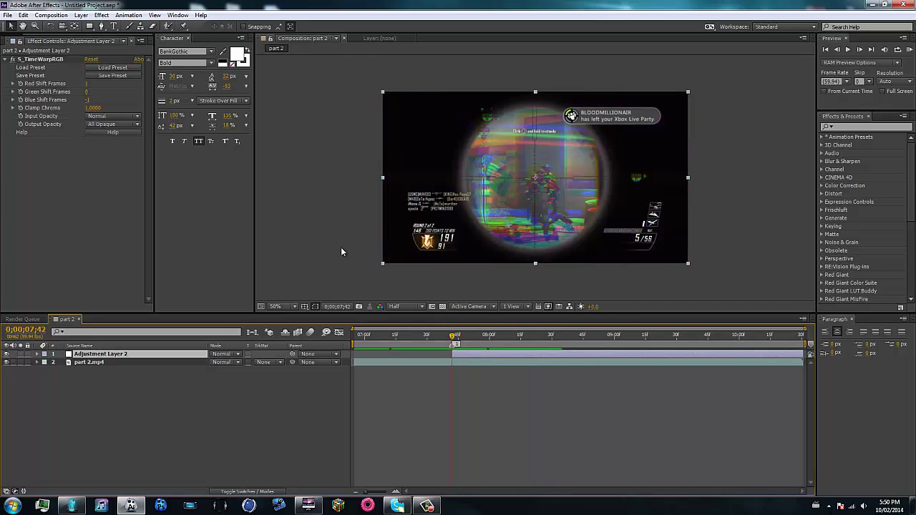
left_click_drag(452, 335, 468, 334)
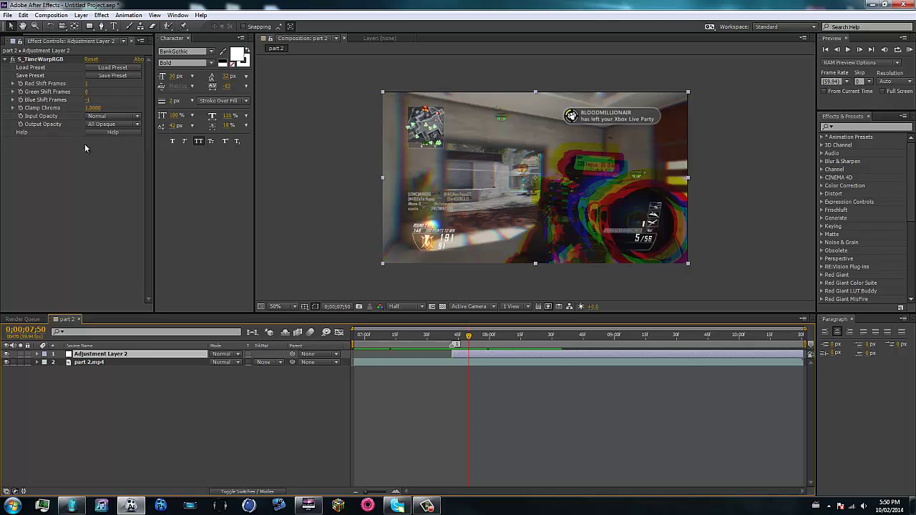
left_click(24, 100)
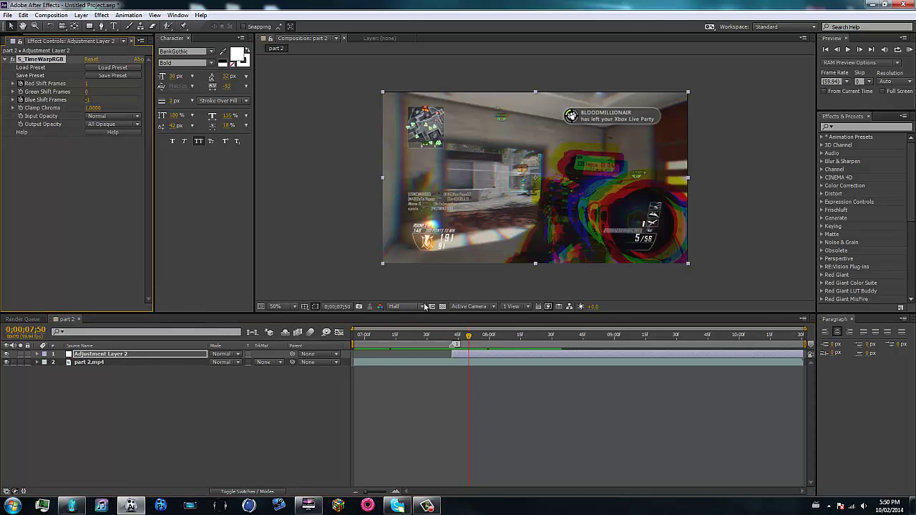
key("space")
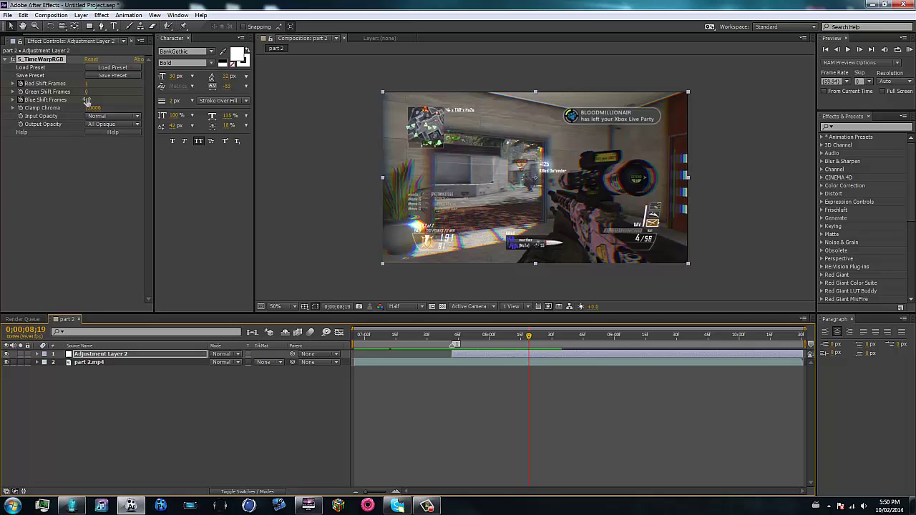
- Keyframe Red and Blue Shift Frames to 0 at 0;00;08;19
left_click(84, 83)
key("Tab")
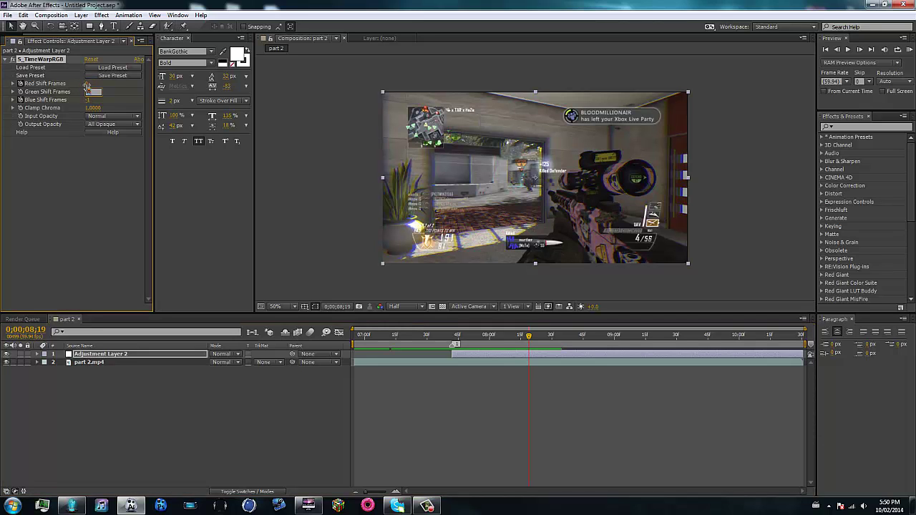
left_click(329, 369)
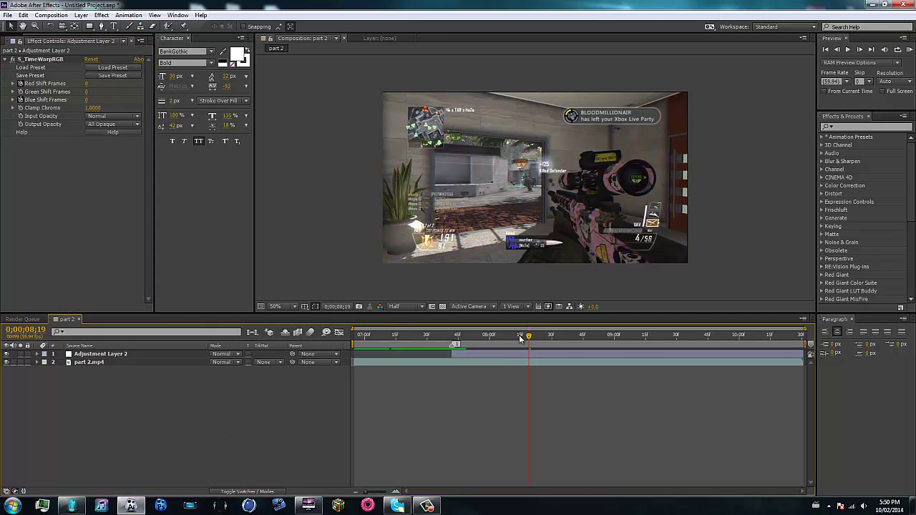
left_click_drag(520, 338, 470, 339)
- Set Green Shift Frames to -1 at the split's start, giving a red–cyan offset
left_click(496, 353)
key("u")
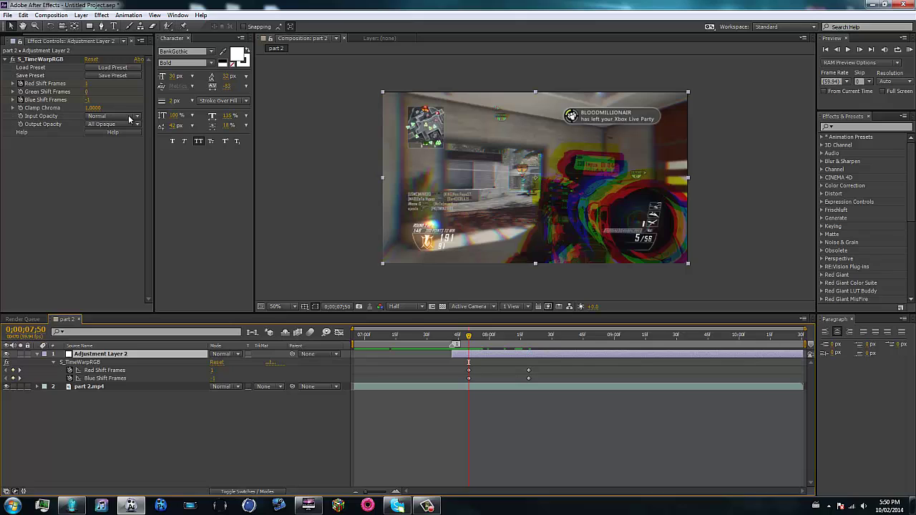
left_click_drag(88, 84, 106, 84)
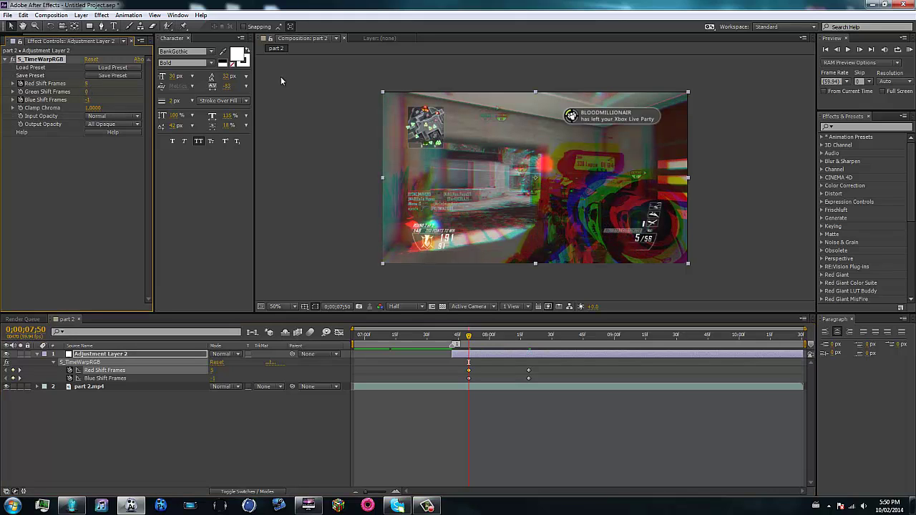
key("ctrl+z")
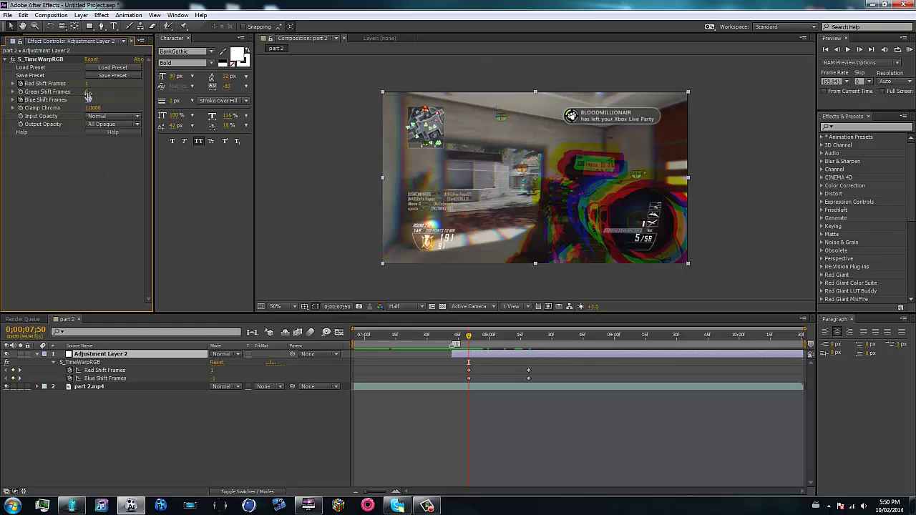
type("-1")
key("Return")
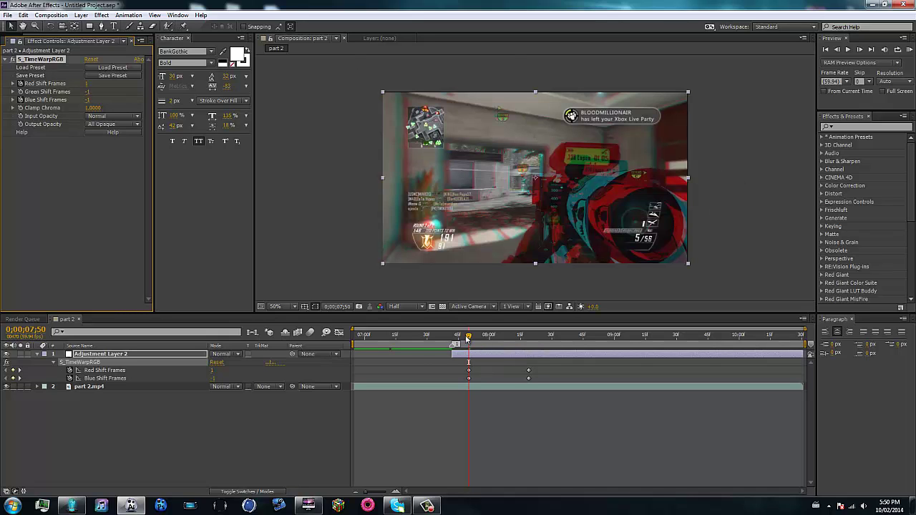
mouse_move(471, 338)
left_mouse_down()
mouse_move(509, 338)
mouse_move(480, 336)
left_mouse_up()
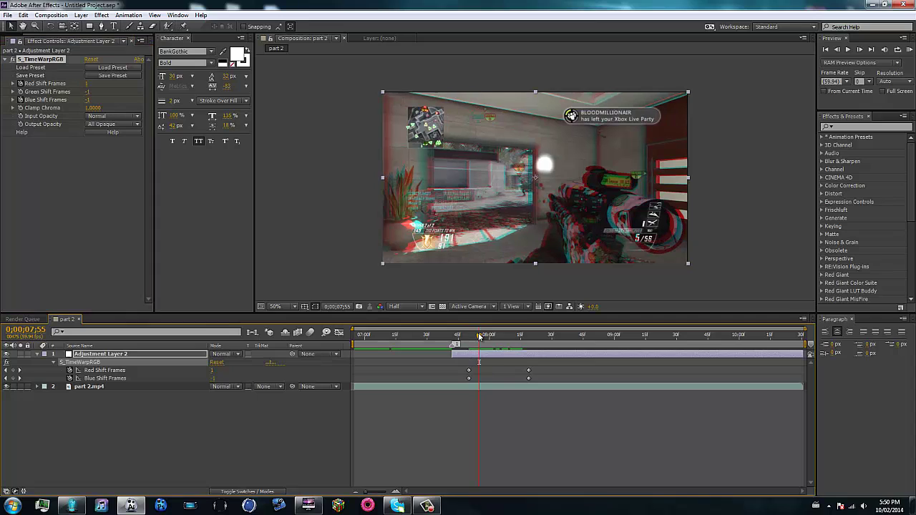
left_click(20, 109)
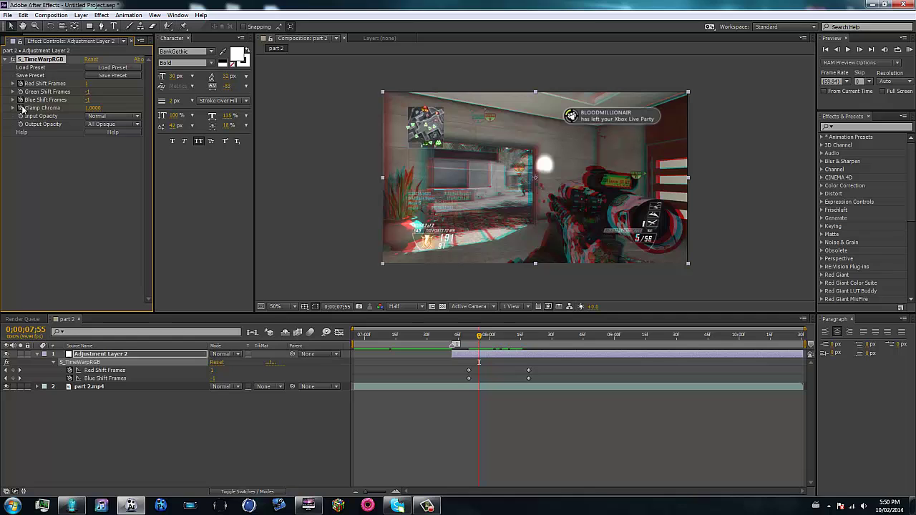
- Return Green Shift Frames to 0 at the 0;00;08;19 keyframe
left_click_drag(488, 336, 558, 336)
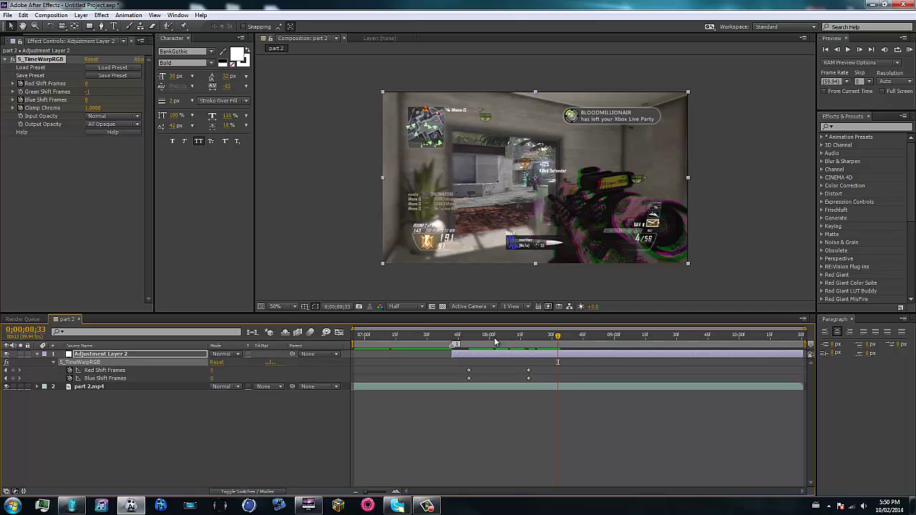
left_click(467, 343)
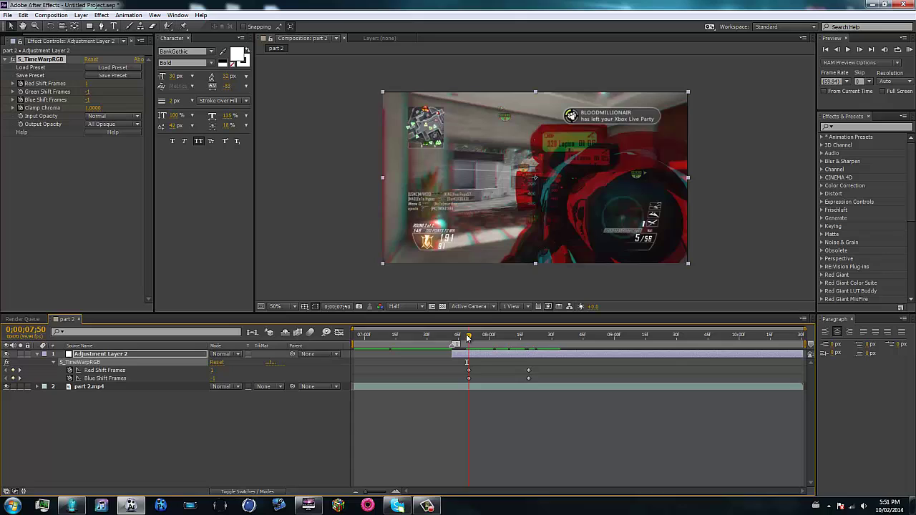
left_click(469, 337)
left_click(22, 95)
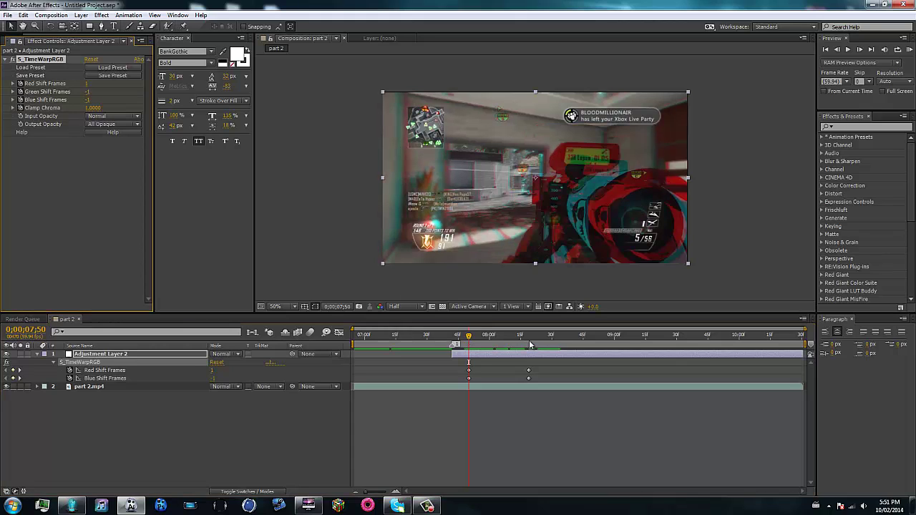
key("k")
left_click(88, 93)
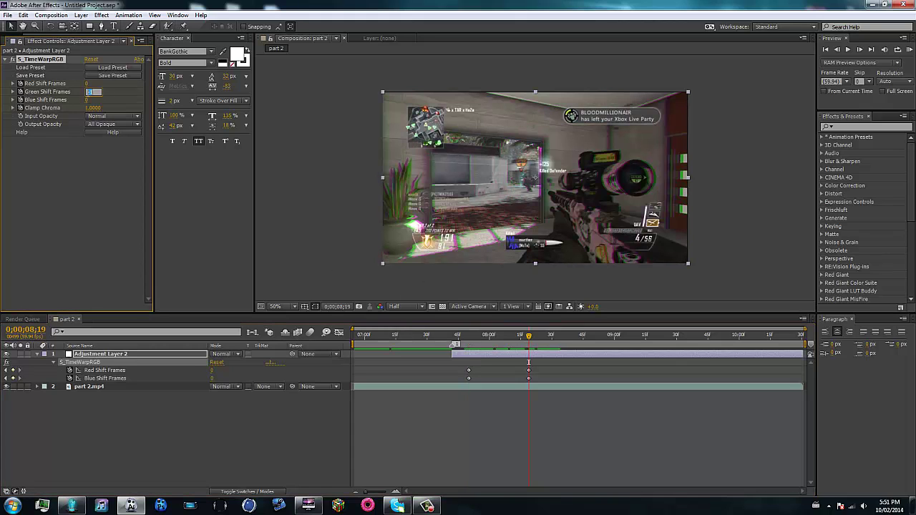
left_click(87, 95)
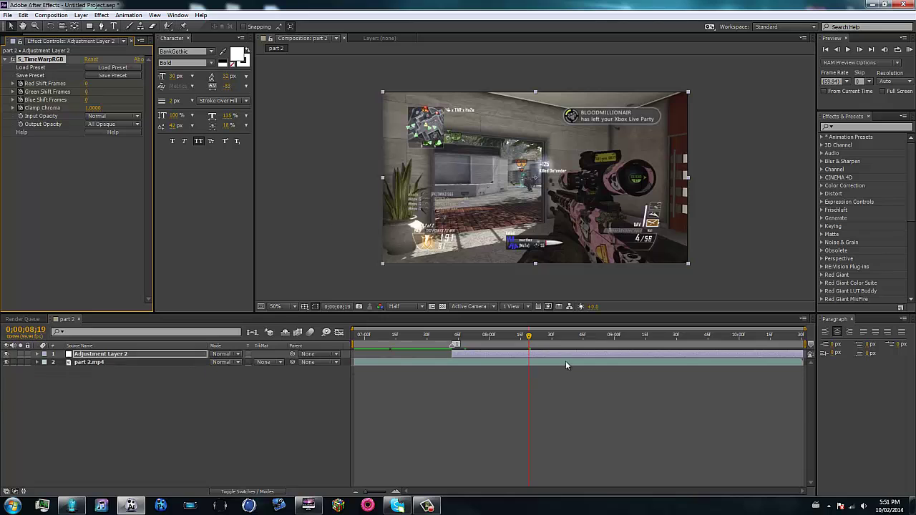
- Keyframe Clamp Chroma to 0 at 0;00;08;29 so the footage turns grayscale
left_click(533, 335)
key("space")
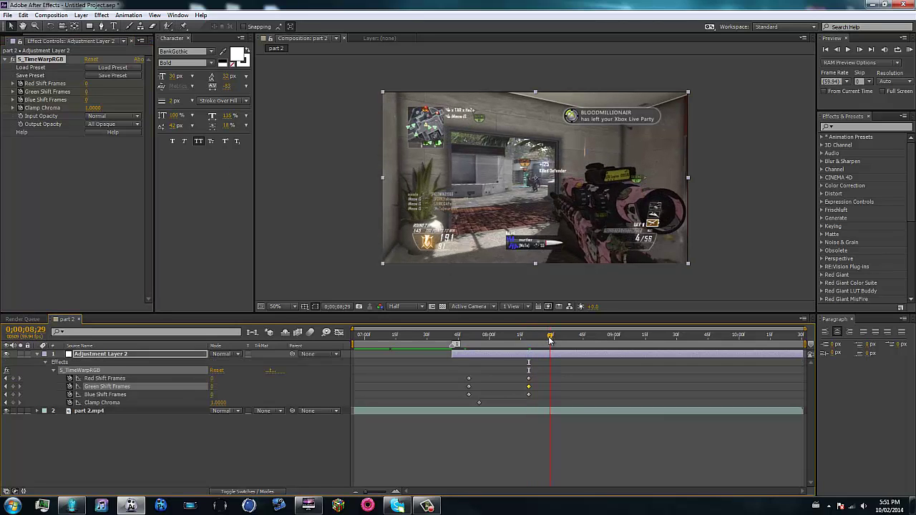
left_click(94, 108)
type("0")
key("Return")
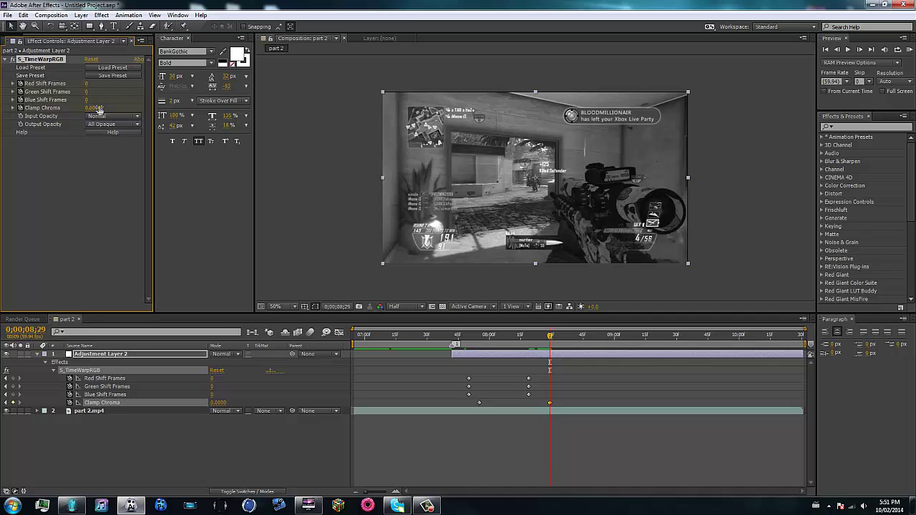
left_click_drag(545, 339, 502, 396)
- Drag the split's ending shift keyframes earlier, then collapse the layer and preview the result
left_click(525, 384)
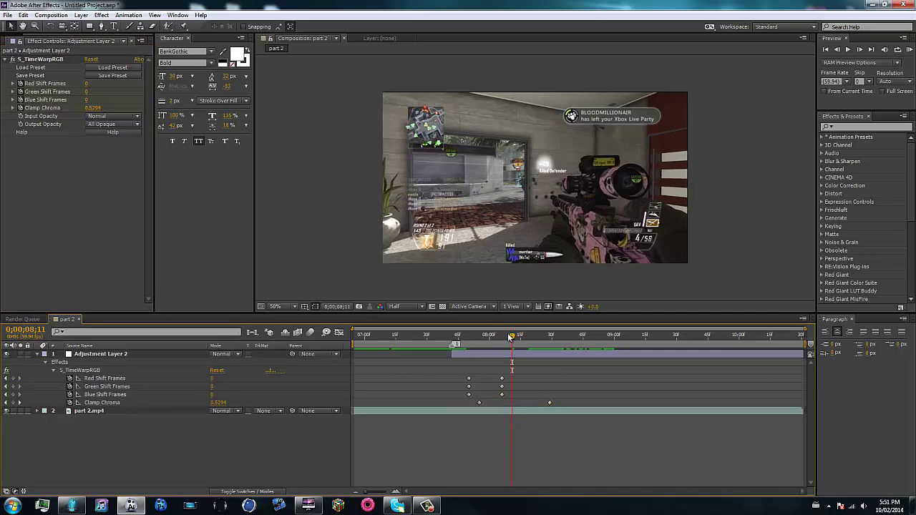
left_click_drag(511, 336, 574, 359)
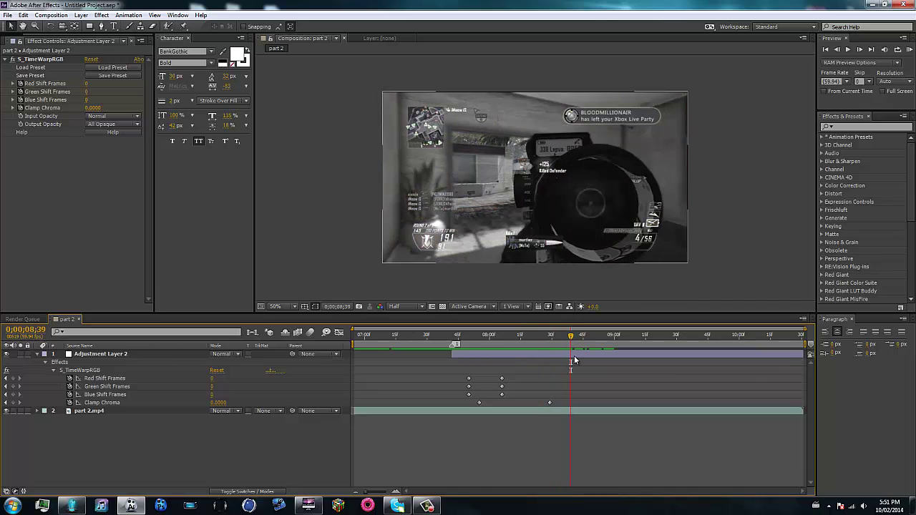
key("u")
left_click(370, 405)
left_click(455, 337)
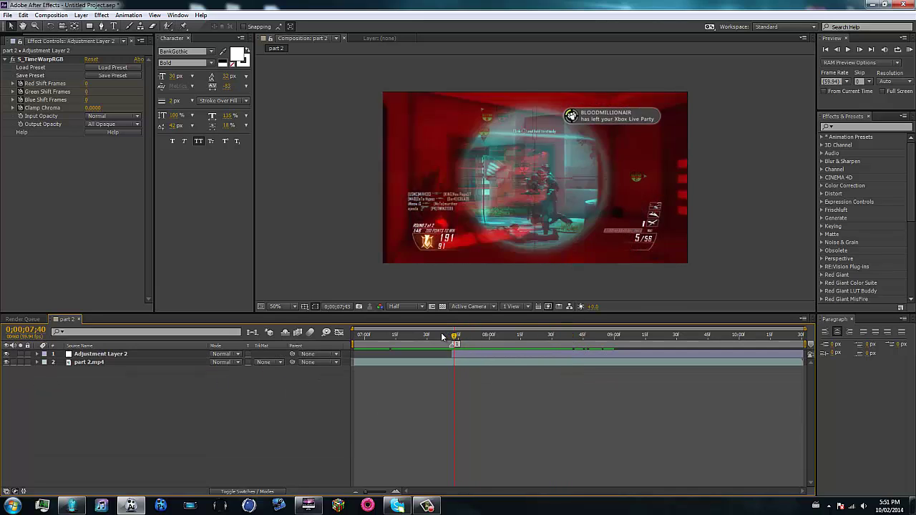
key("space")
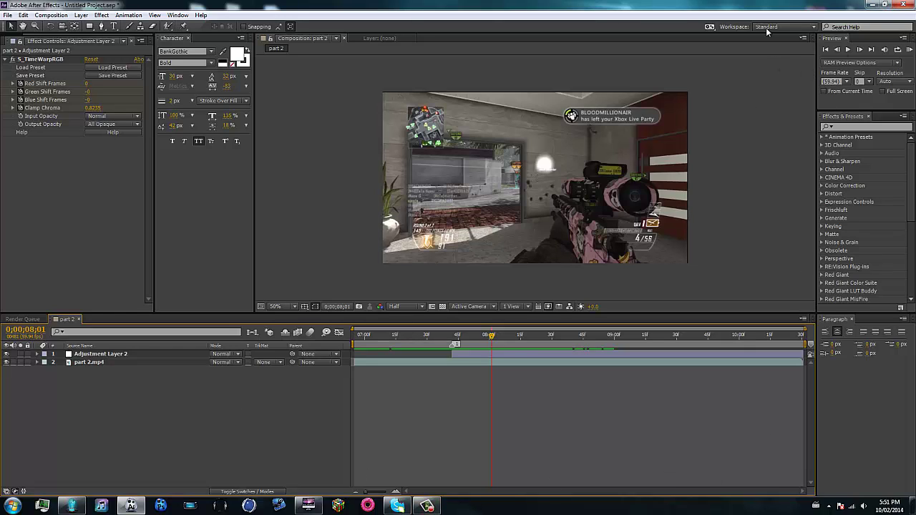
- Quit After Effects, discarding the unsaved changes to the sniper clip project
left_click(904, 6)
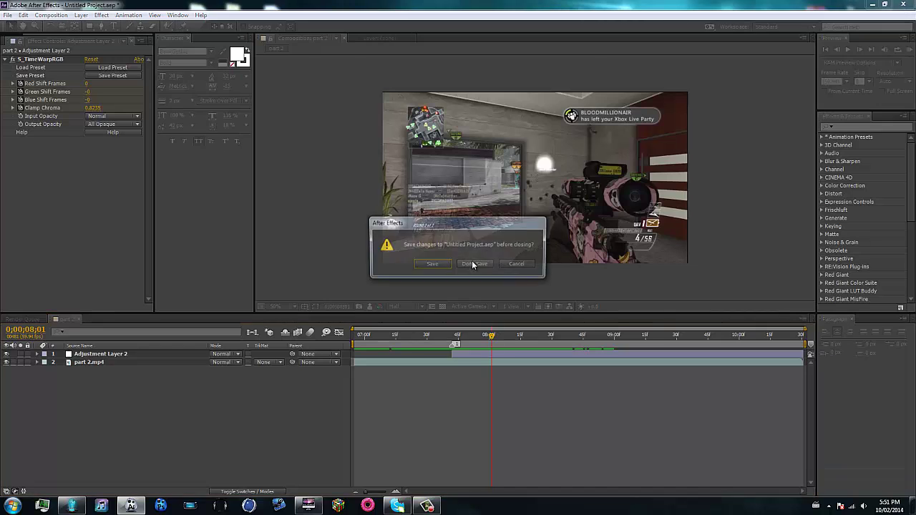
left_click(475, 264)
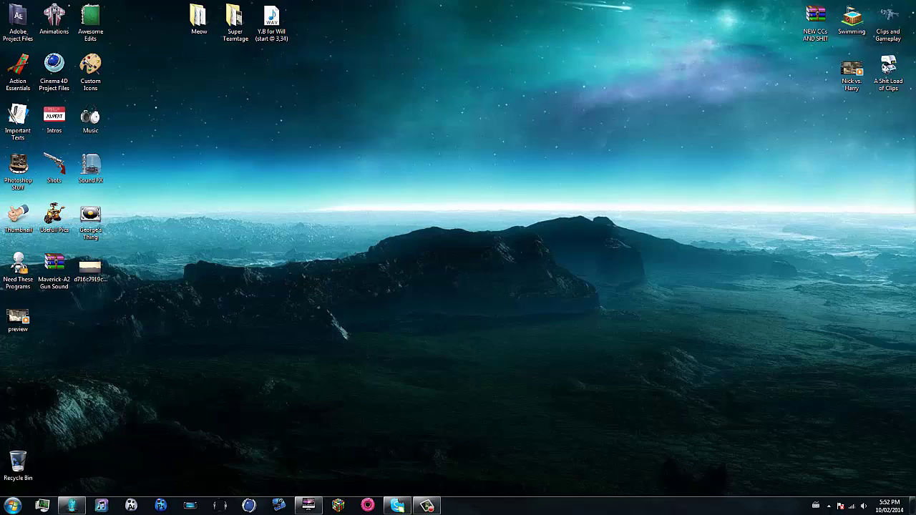
left_click(71, 506)
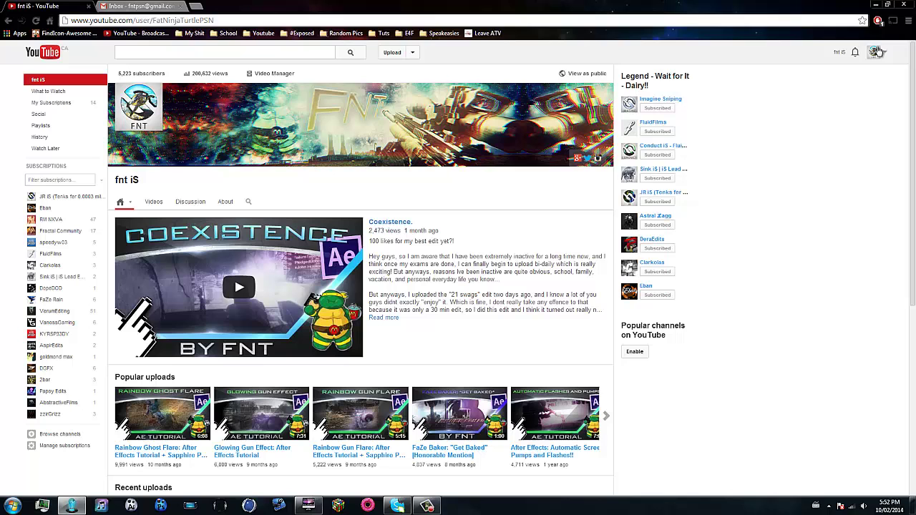
left_click(875, 6)
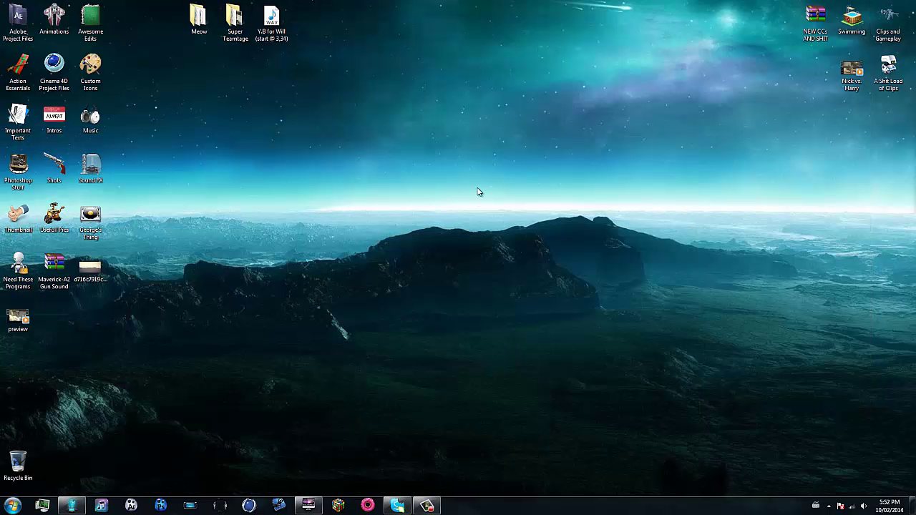